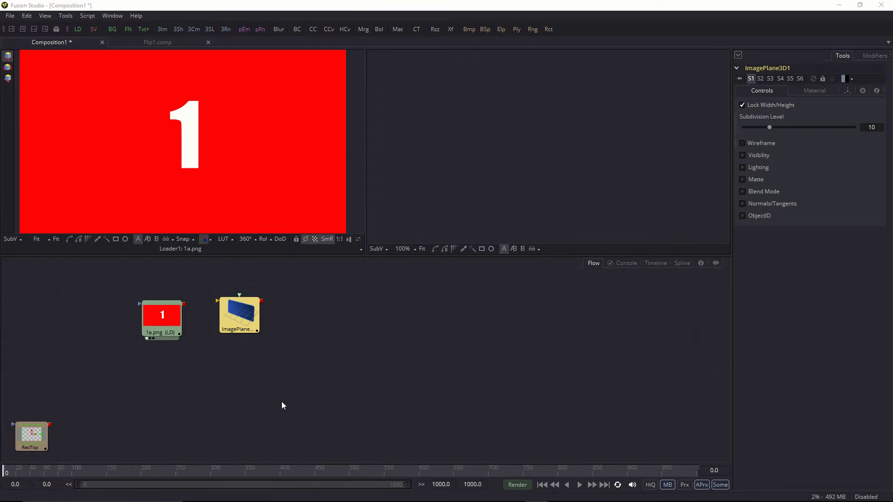
# Wire the 1a.png loader into ImagePlane3D1, view it in 3D, and expand its Visibility options
pyautogui.moveTo(236, 330); pyautogui.dragTo(237, 333)
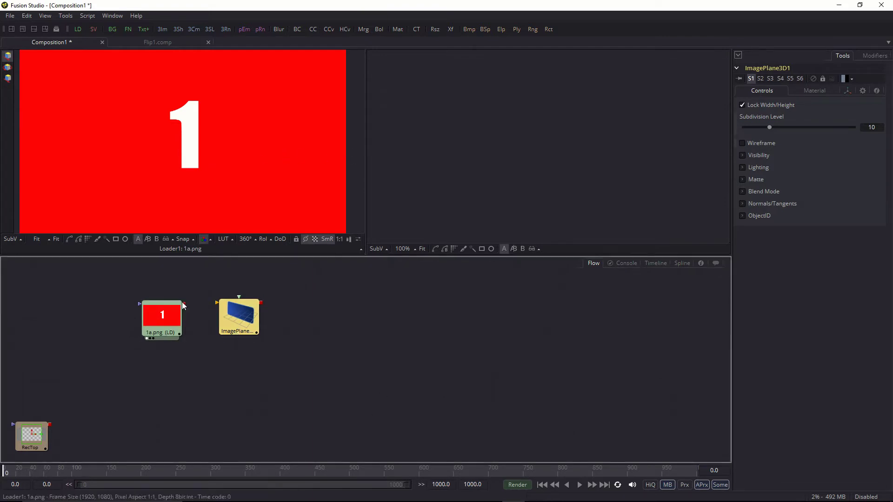
pyautogui.moveTo(183, 303); pyautogui.dragTo(218, 305)
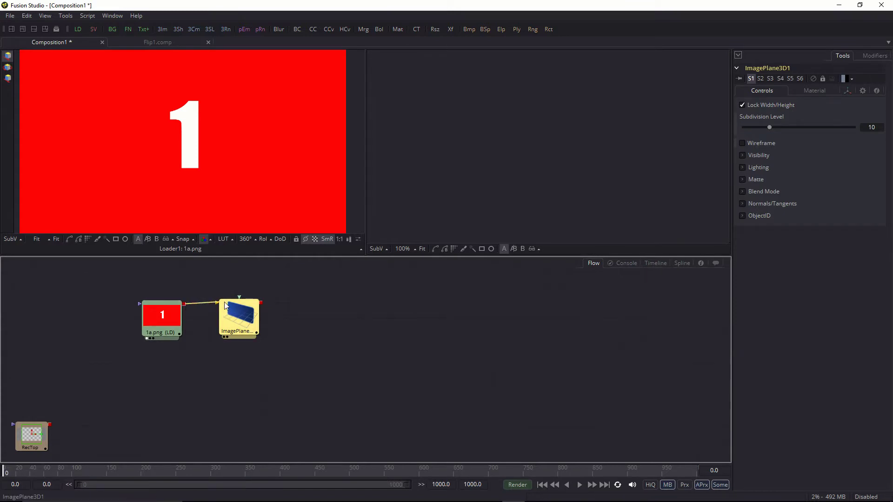
pyautogui.click(227, 337)
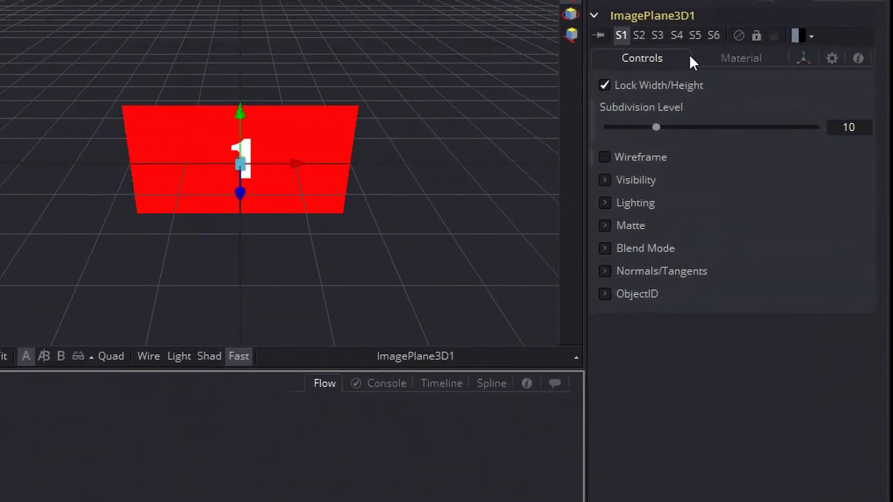
pyautogui.click(477, 203)
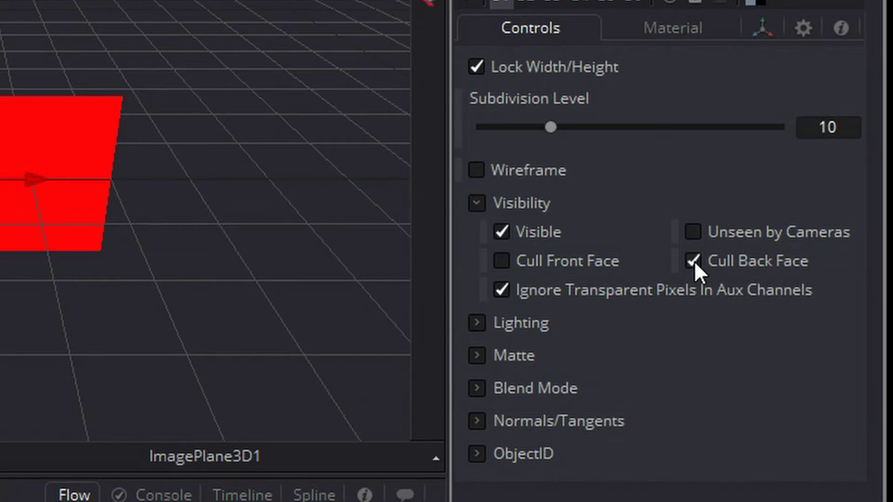
pyautogui.click(763, 33)
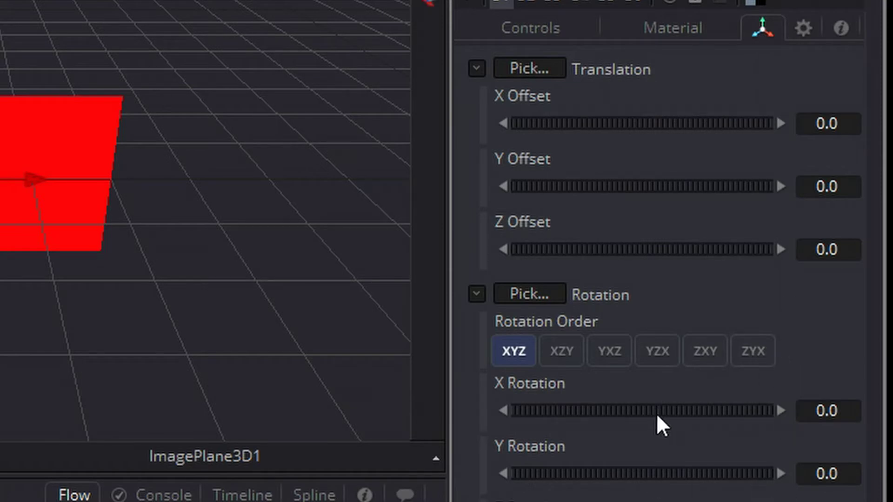
# Rotate ImagePlane3D1 on X past edge-on to -135
pyautogui.moveTo(657, 415); pyautogui.dragTo(635, 425)
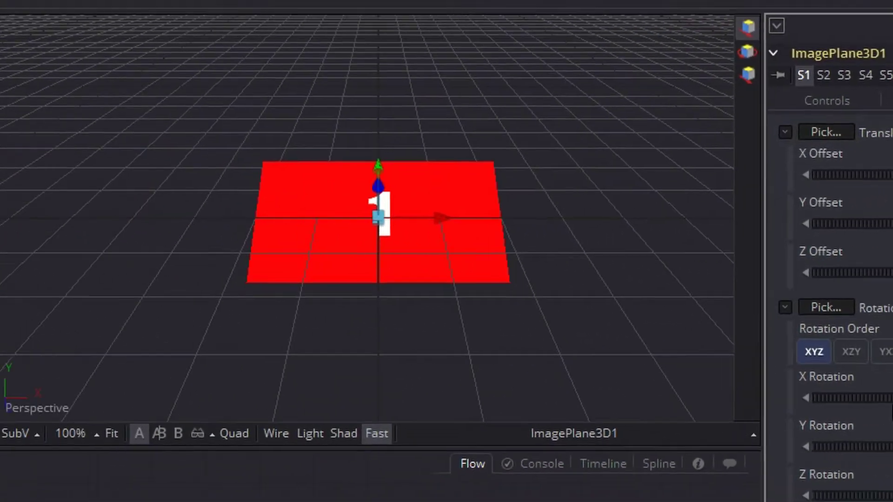
pyautogui.moveTo(851, 398); pyautogui.dragTo(786, 400)
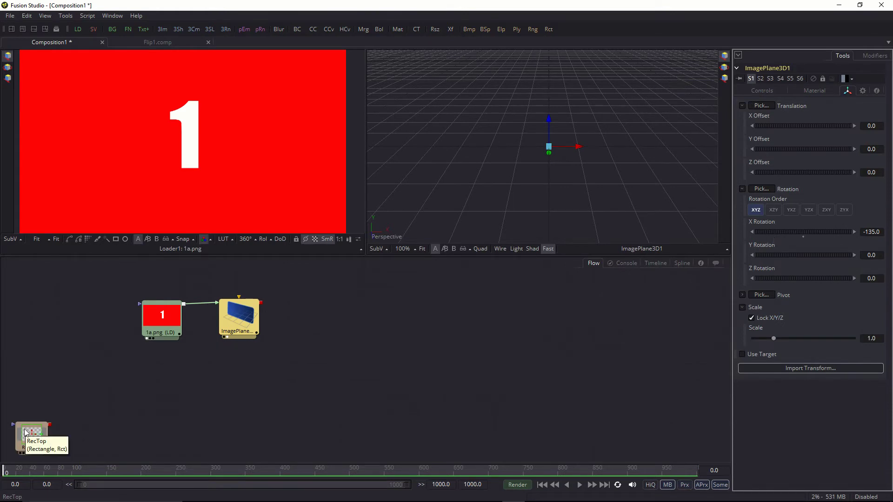
# Move RecTop beside the loader and rotate the image plane back toward the camera
pyautogui.moveTo(28, 428); pyautogui.dragTo(72, 303)
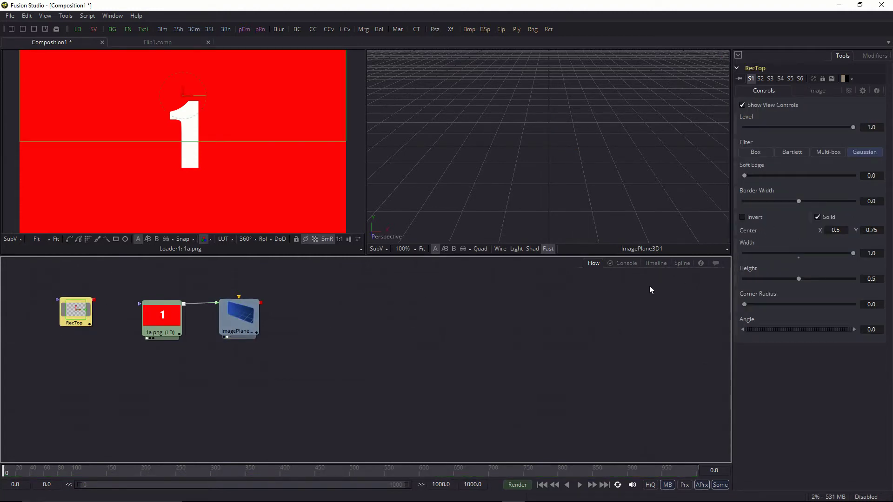
pyautogui.click(244, 330)
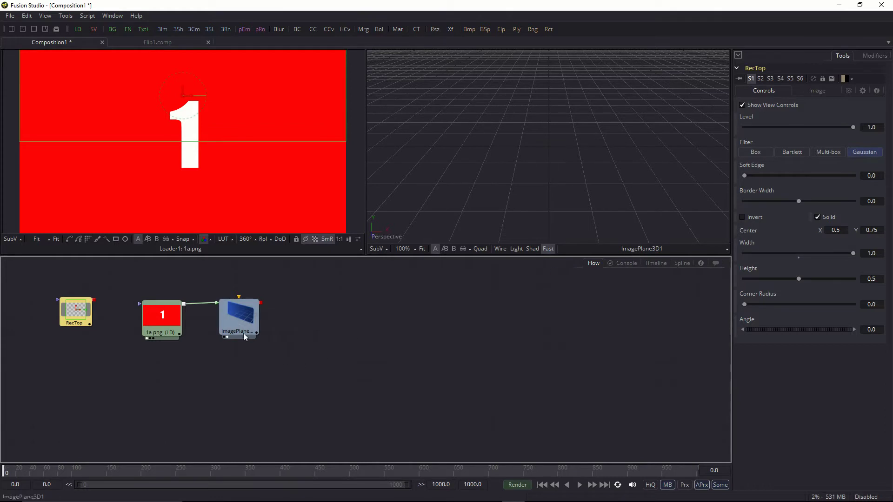
pyautogui.moveTo(812, 228); pyautogui.dragTo(833, 226)
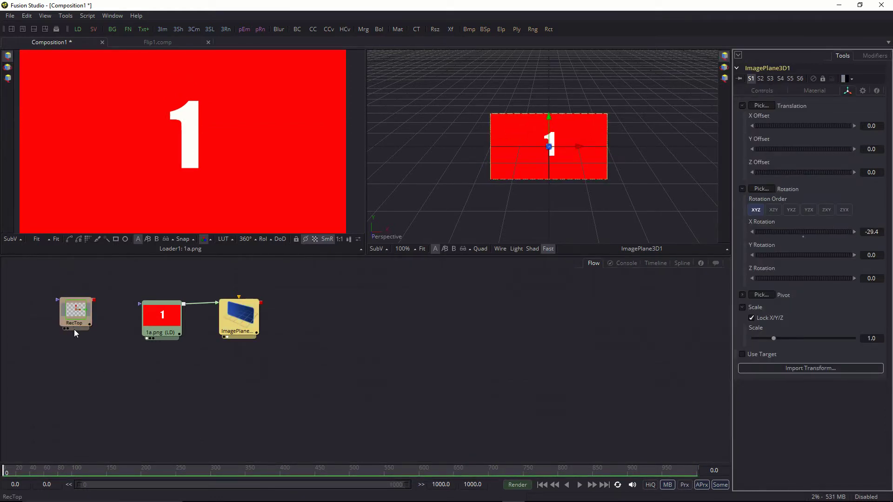
# Connect RecTop to the 1a.png loader's mask input, then select the rectangle, loader and plane nodes
pyautogui.moveTo(74, 328); pyautogui.dragTo(73, 325)
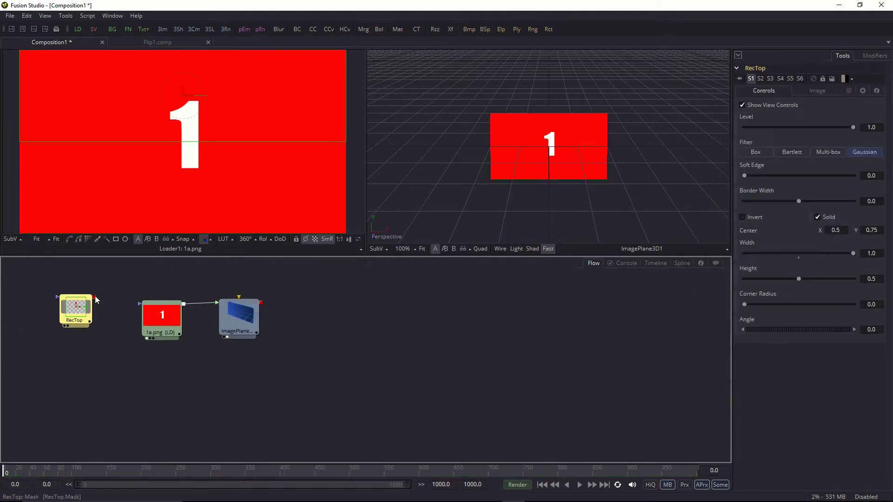
pyautogui.moveTo(94, 297); pyautogui.dragTo(141, 307)
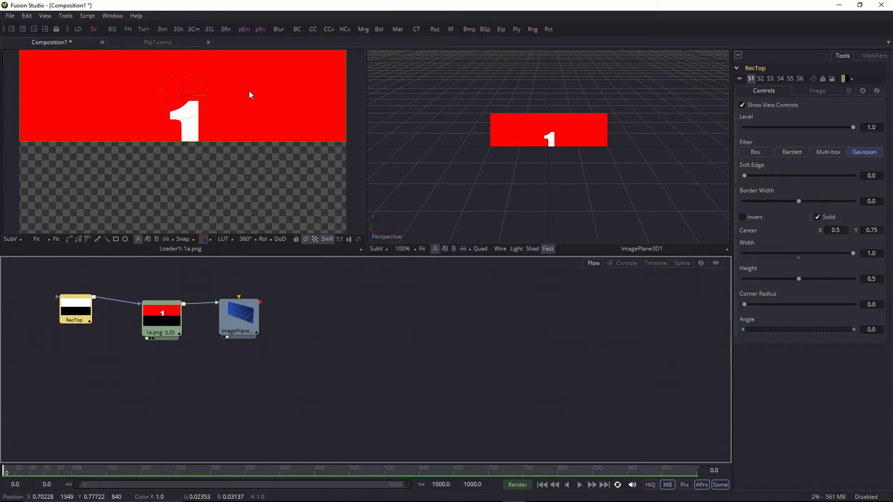
pyautogui.moveTo(73, 412); pyautogui.dragTo(267, 327)
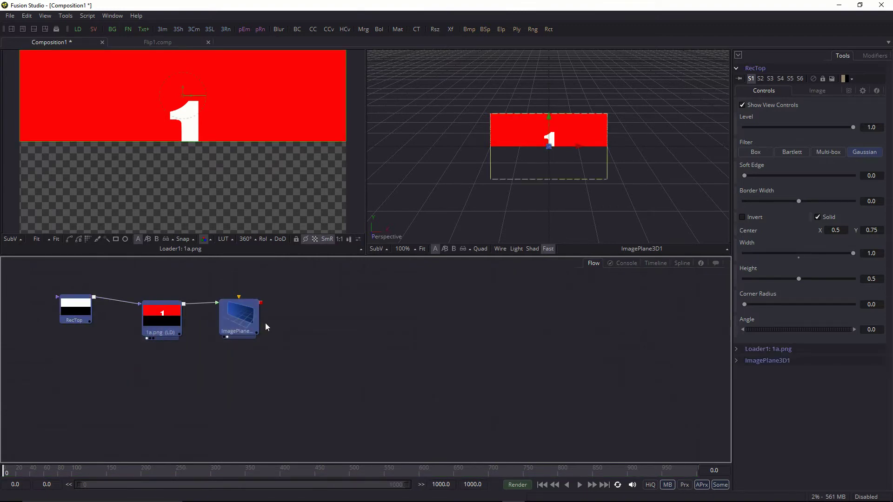
# Copy and paste the rectangle-loader-plane chain below the original and view the copied plane in 3D
pyautogui.hotkey('ctrl', 'c')
pyautogui.click(151, 393)
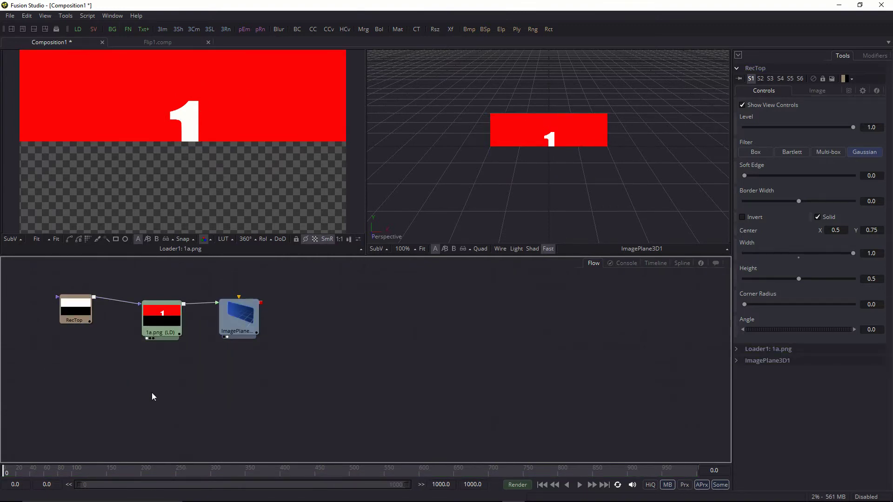
pyautogui.hotkey('ctrl', 'v')
pyautogui.moveTo(241, 404); pyautogui.dragTo(168, 382)
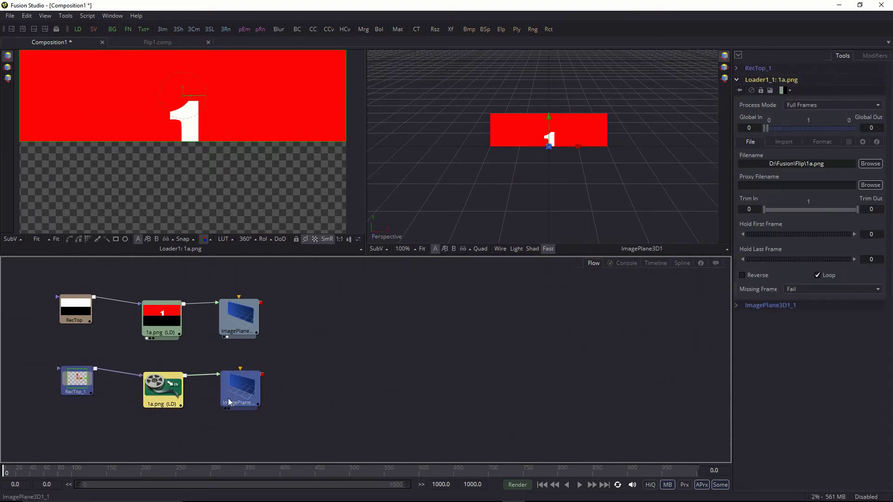
pyautogui.click(228, 396)
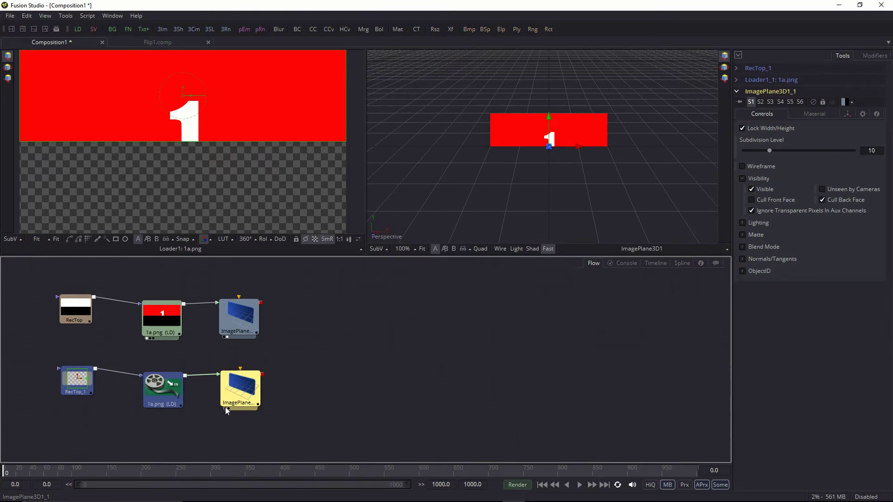
pyautogui.click(226, 408)
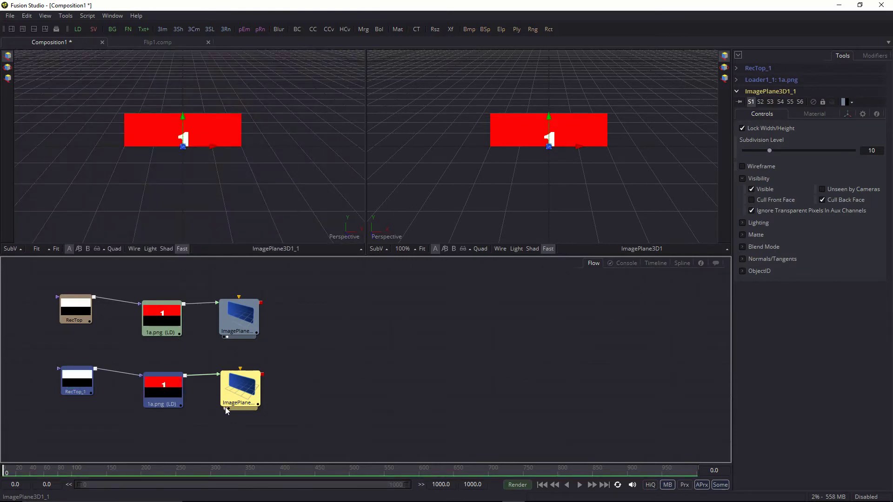
# Set RecTop_1 Center Y to 0.25 and connect the bottom image plane into the merge
pyautogui.click(87, 384)
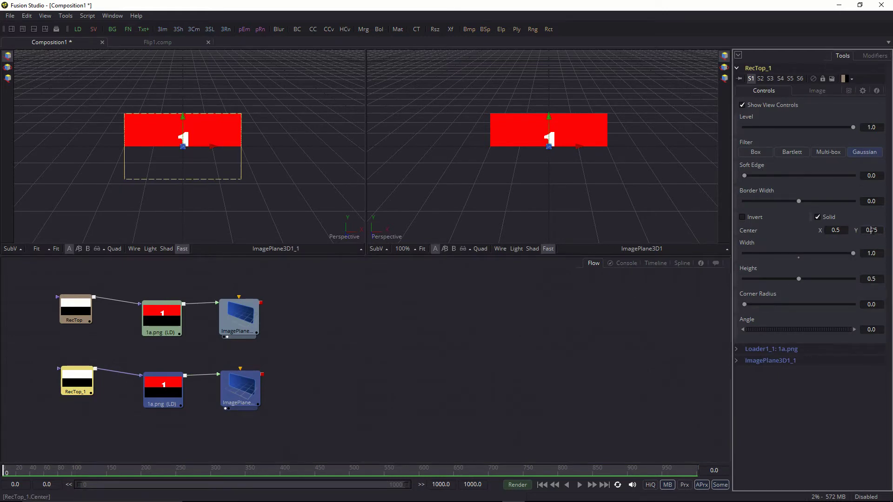
pyautogui.moveTo(871, 230); pyautogui.dragTo(879, 231)
pyautogui.write('25')
pyautogui.press('Tab')
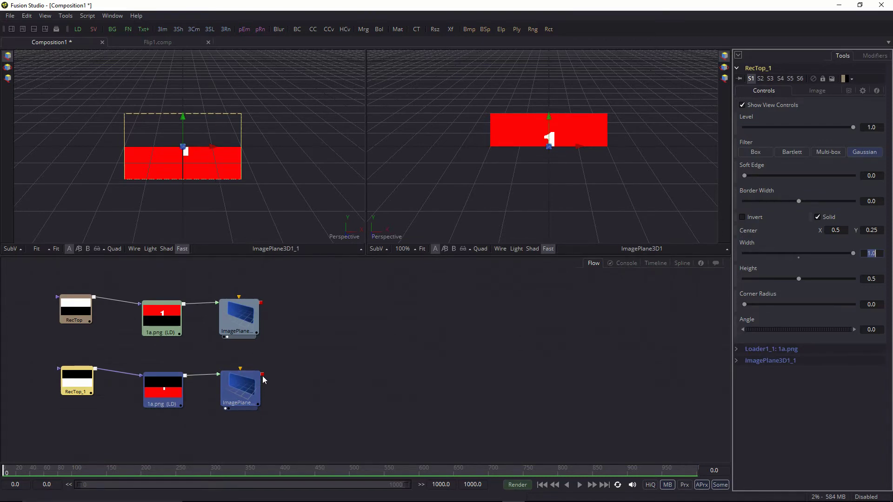
pyautogui.moveTo(263, 374); pyautogui.dragTo(261, 303)
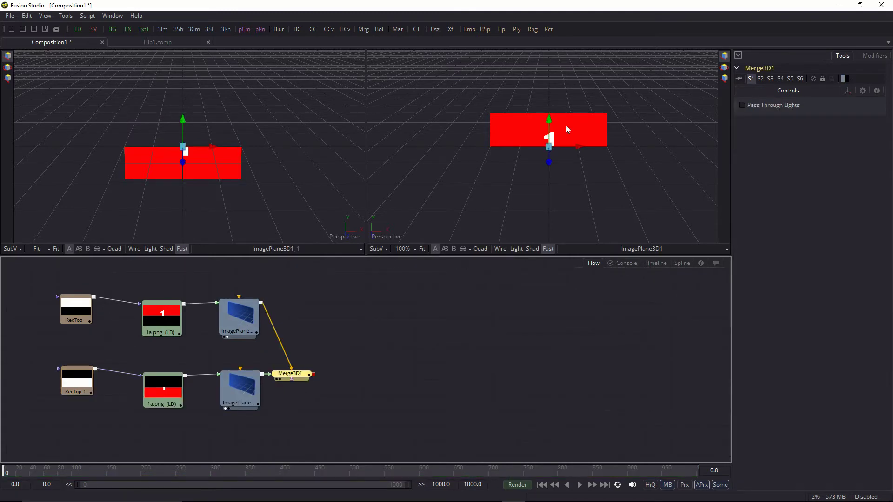
# Show the merged card planes in the right viewer and orbit to view the card from above
pyautogui.moveTo(282, 380); pyautogui.dragTo(550, 119)
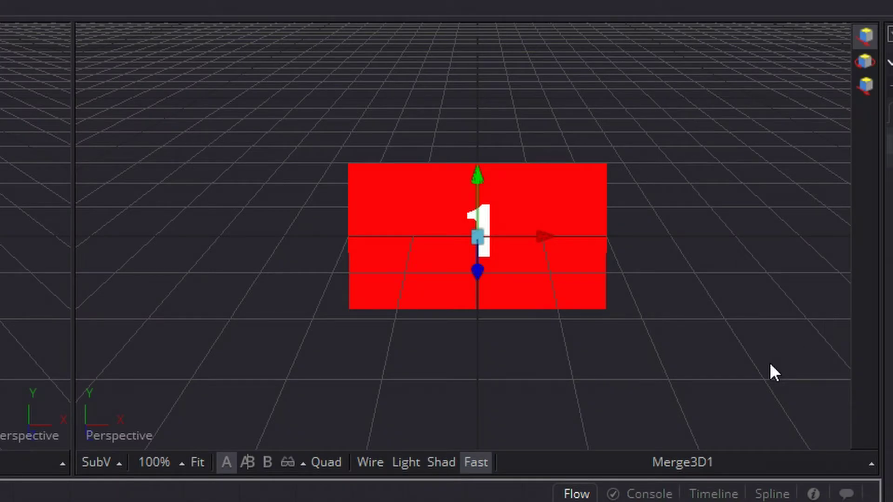
pyautogui.moveTo(769, 361); pyautogui.dragTo(547, 358)
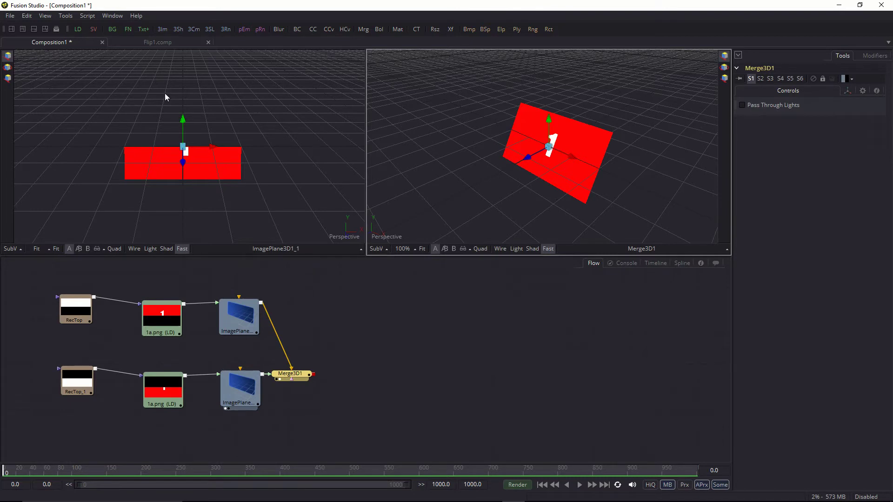
# Switch to the Flip1 comp and scroll through its node flow
pyautogui.click(148, 42)
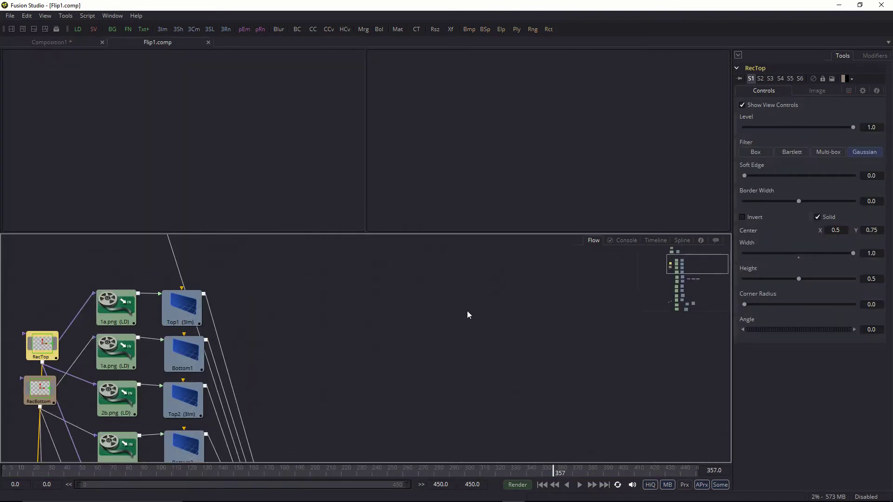
pyautogui.scroll(3, 468, 315)
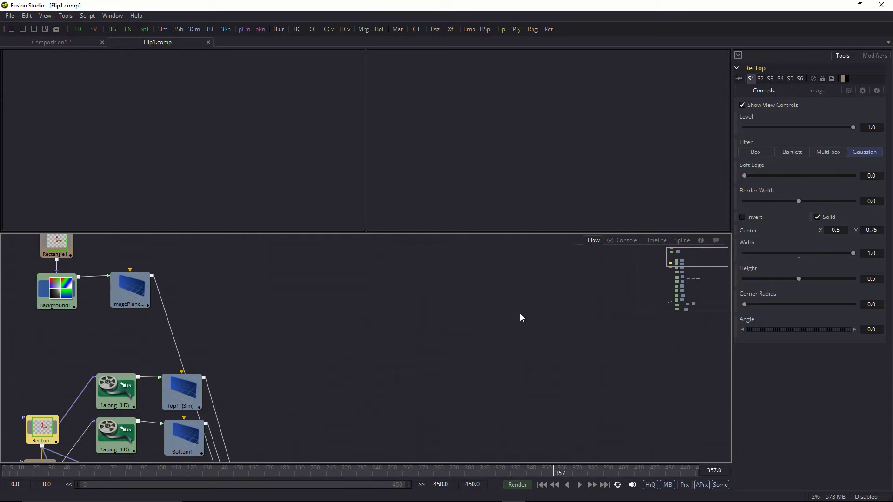
pyautogui.scroll(-1, 548, 315)
pyautogui.scroll(1, 561, 316)
pyautogui.scroll(-4, 560, 316)
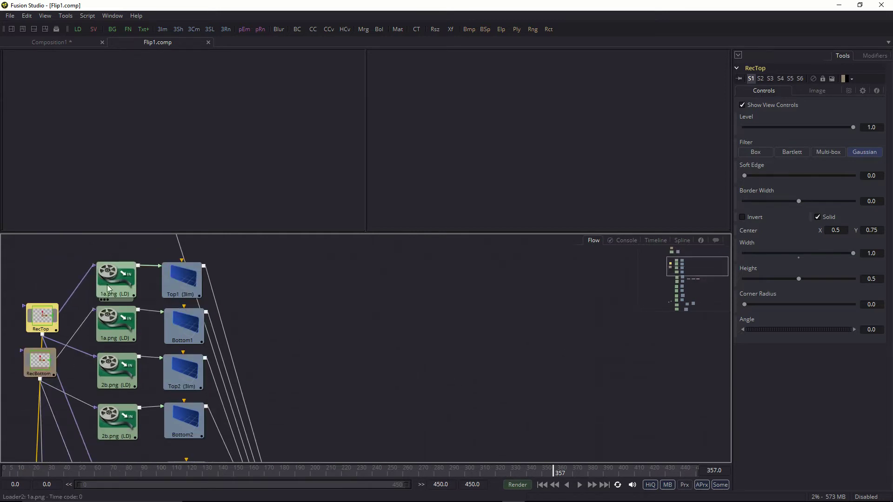
# Preview each card-half loader: both 1a.png, both 2b.png and both 3c.png images
pyautogui.click(100, 301)
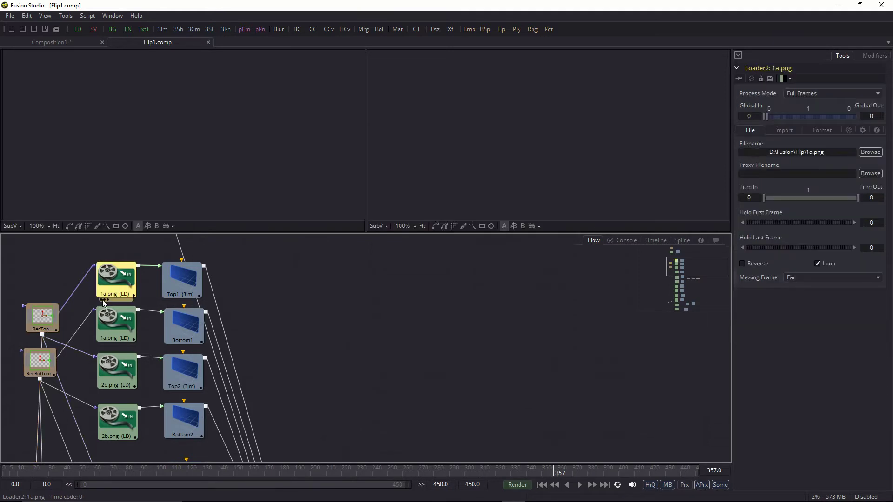
pyautogui.click(102, 300)
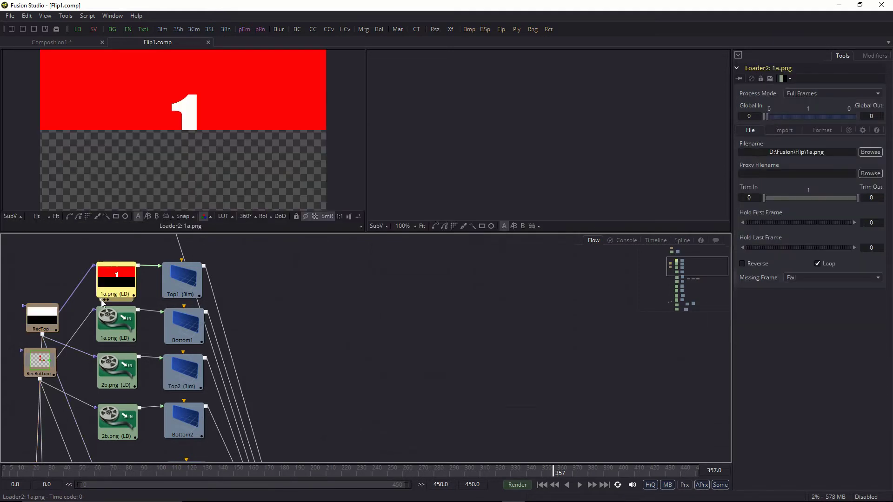
pyautogui.click(102, 345)
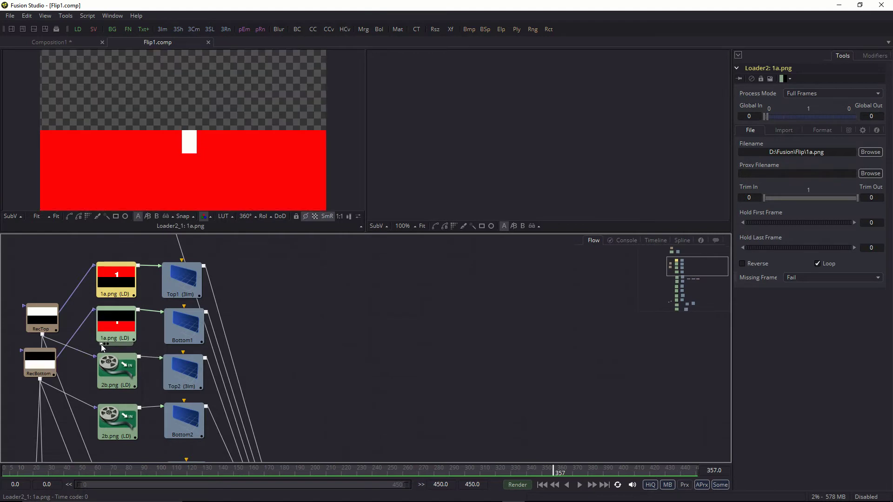
pyautogui.click(103, 391)
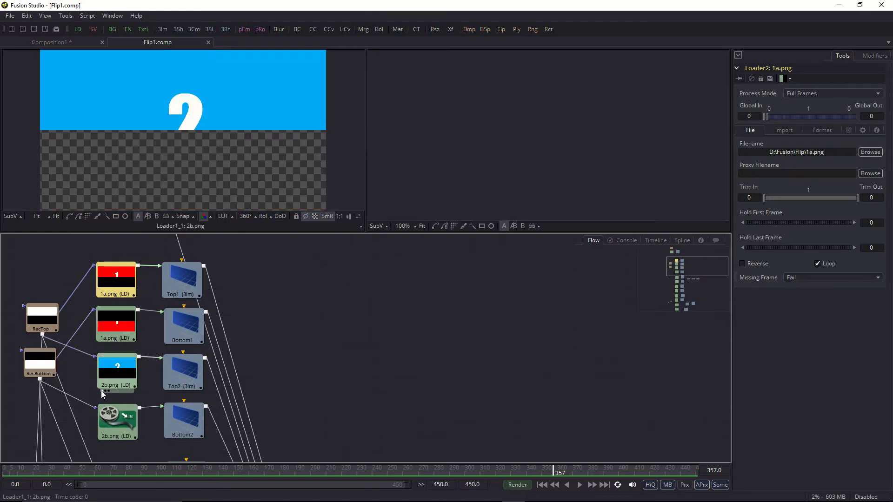
pyautogui.click(103, 443)
pyautogui.scroll(-2, 108, 441)
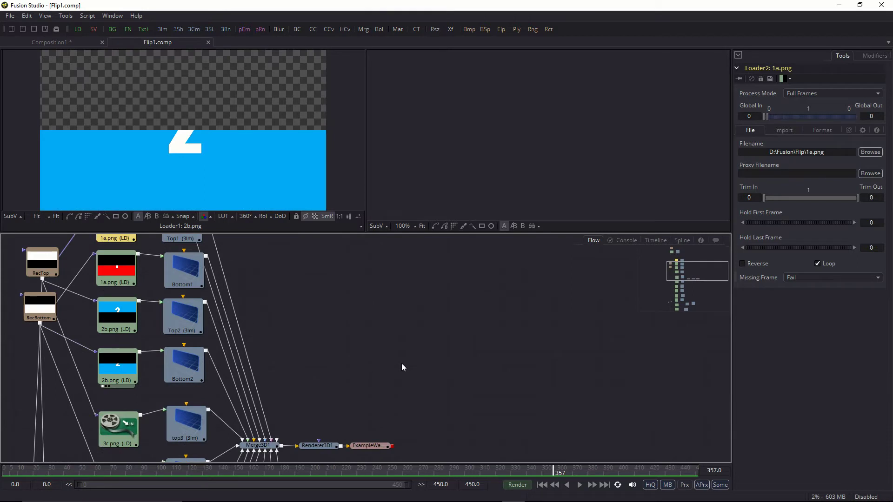
pyautogui.click(104, 448)
pyautogui.scroll(-2, 379, 370)
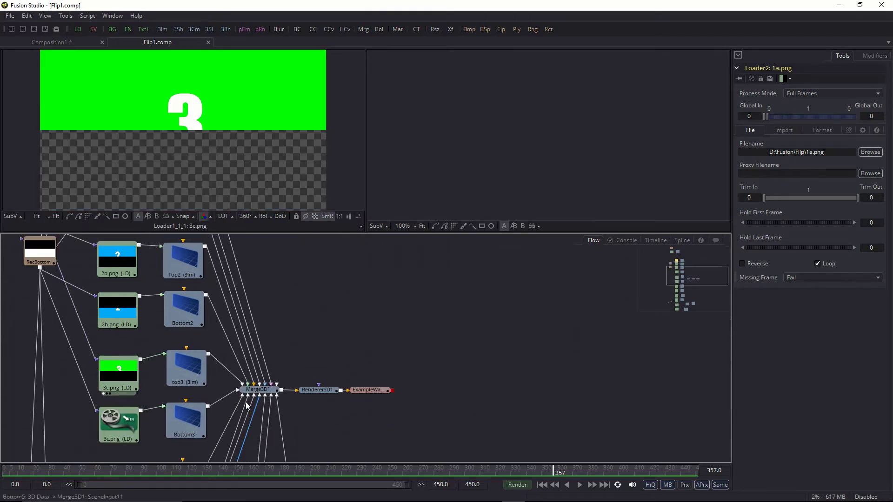
pyautogui.click(100, 442)
pyautogui.scroll(-5, 400, 316)
pyautogui.scroll(-7, 429, 306)
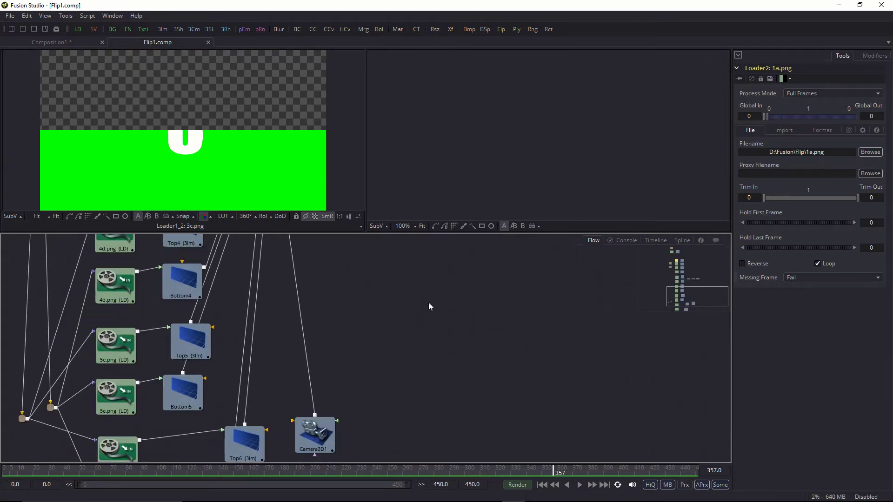
pyautogui.scroll(8, 429, 305)
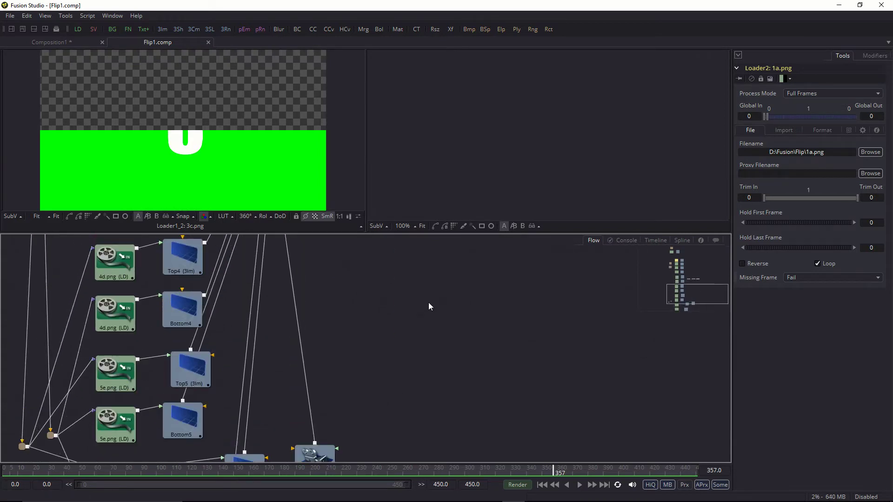
pyautogui.scroll(2, 428, 305)
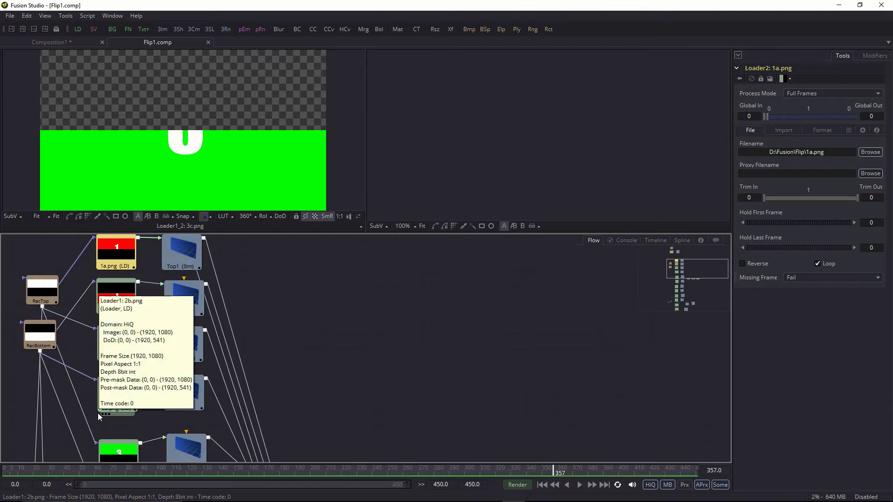
pyautogui.scroll(3, 388, 294)
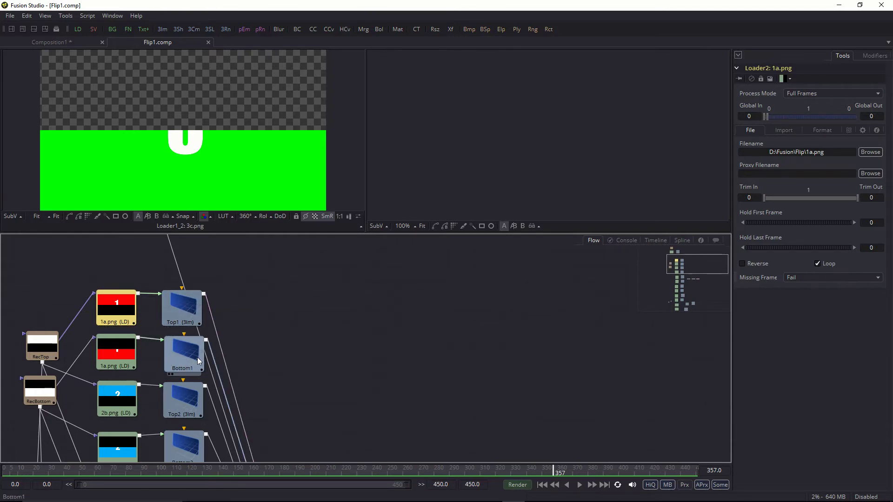
pyautogui.scroll(-2, 318, 347)
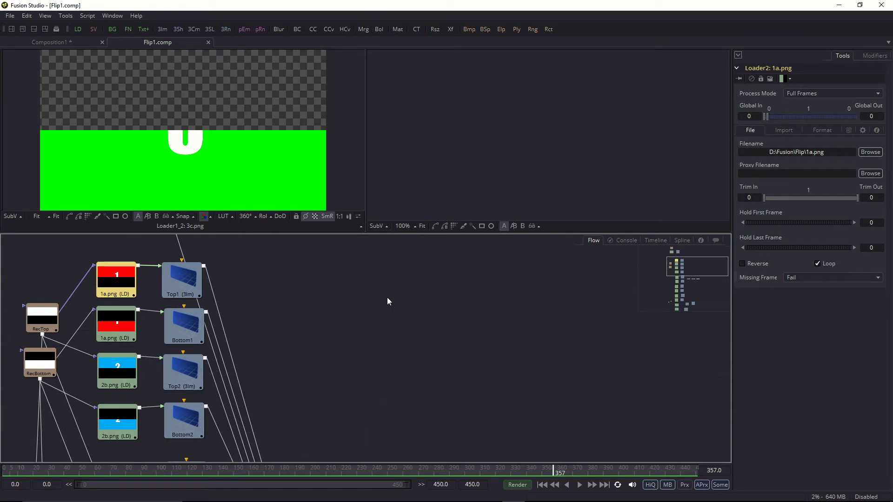
pyautogui.scroll(-6, 394, 297)
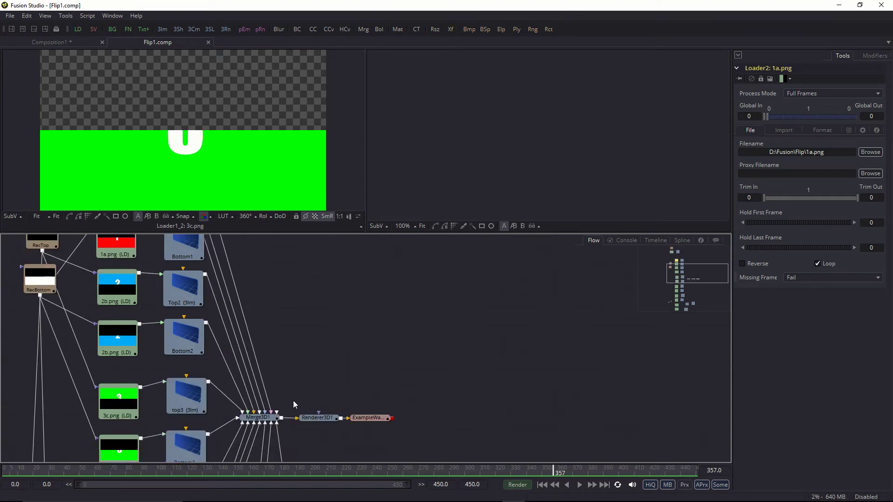
# Select Merge3D1 and display its combined 3D scene in the second viewer
pyautogui.click(267, 420)
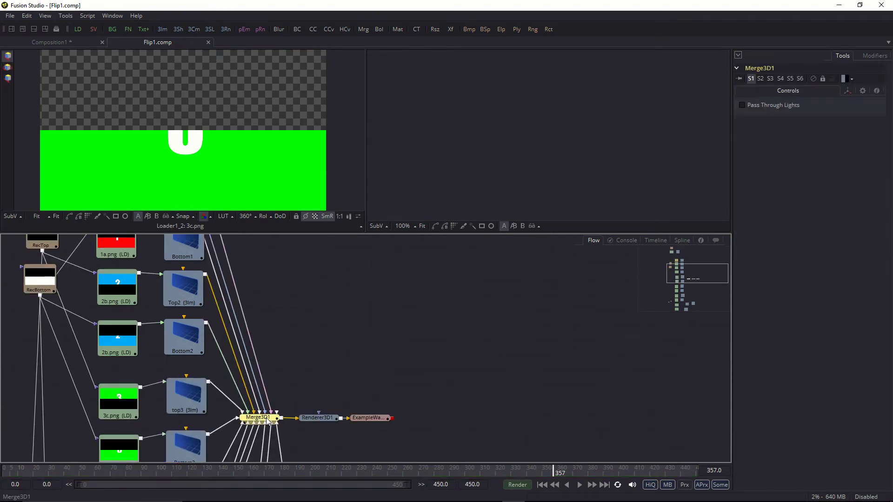
pyautogui.scroll(2, 327, 331)
pyautogui.scroll(6, 327, 332)
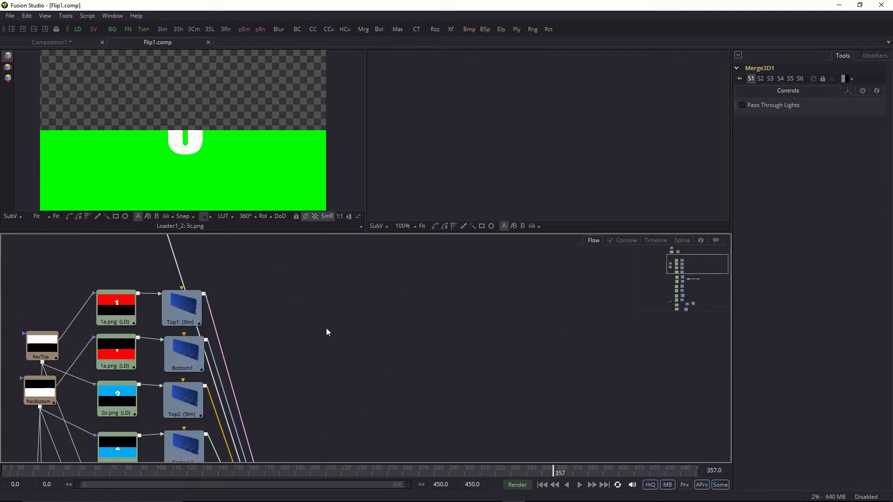
pyautogui.scroll(-3, 327, 332)
pyautogui.scroll(3, 327, 332)
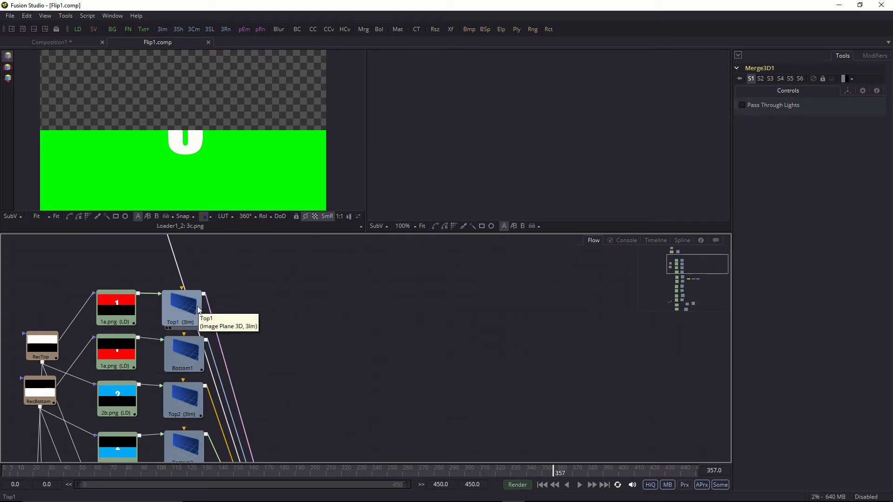
pyautogui.scroll(-8, 299, 307)
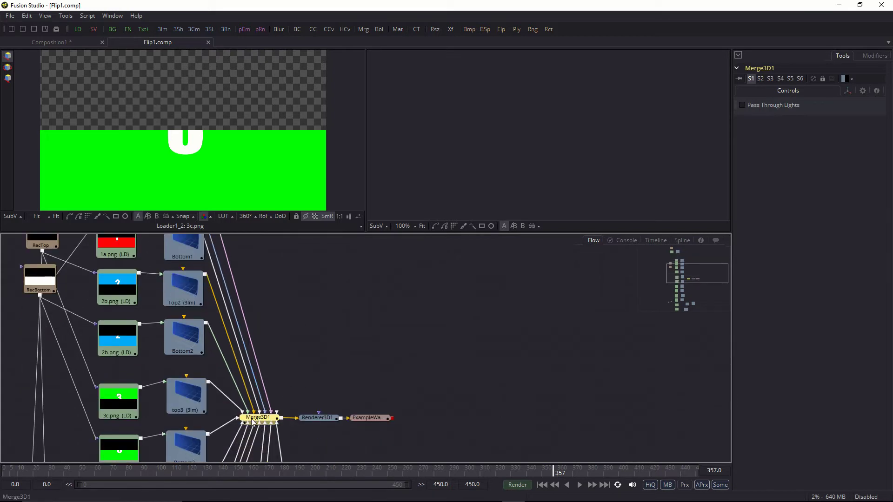
pyautogui.moveTo(257, 420); pyautogui.dragTo(515, 97)
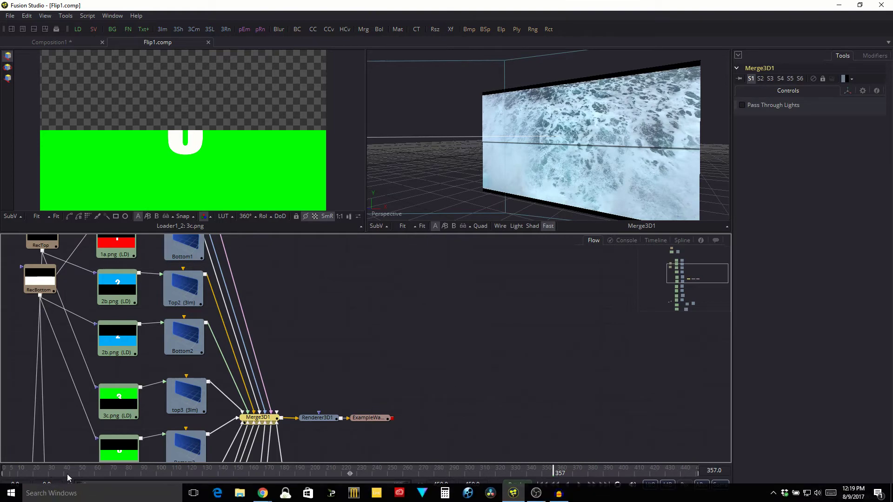
# Scrub back from frame 41 to an early frame showing the red 1, then select Top1
pyautogui.click(67, 472)
pyautogui.moveTo(67, 475); pyautogui.dragTo(12, 484)
pyautogui.scroll(2, 423, 298)
pyautogui.scroll(6, 422, 300)
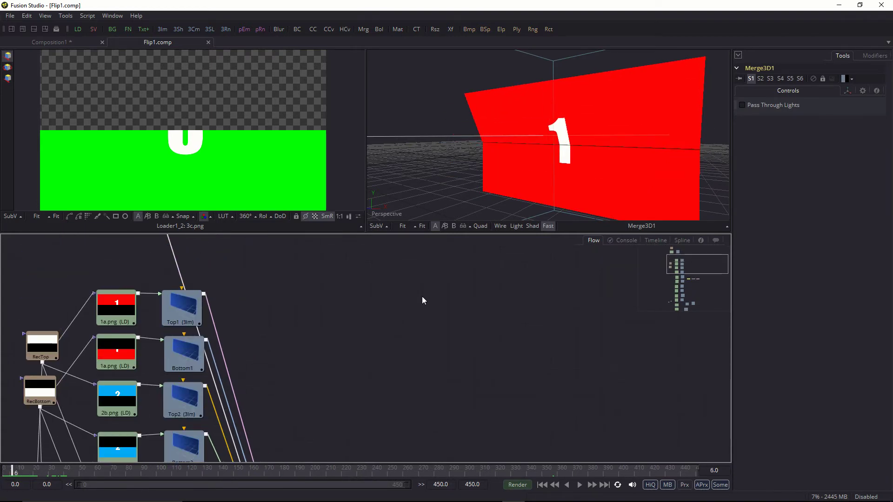
pyautogui.scroll(-2, 423, 298)
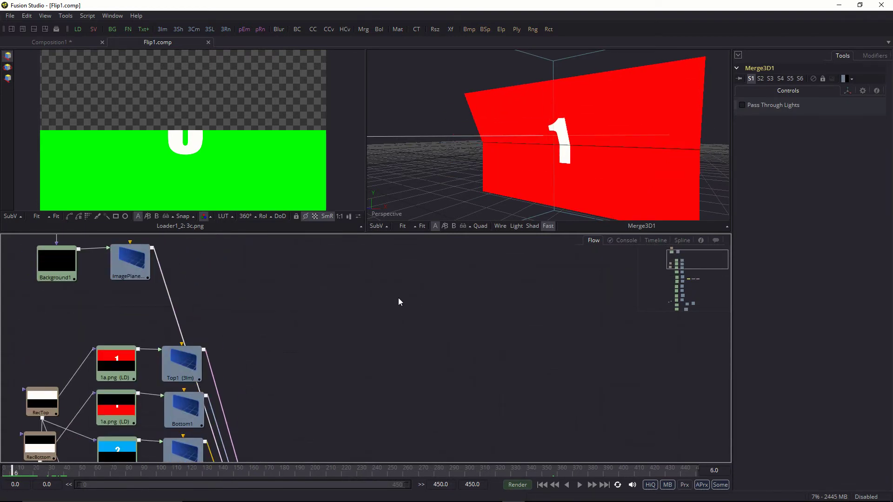
pyautogui.click(193, 359)
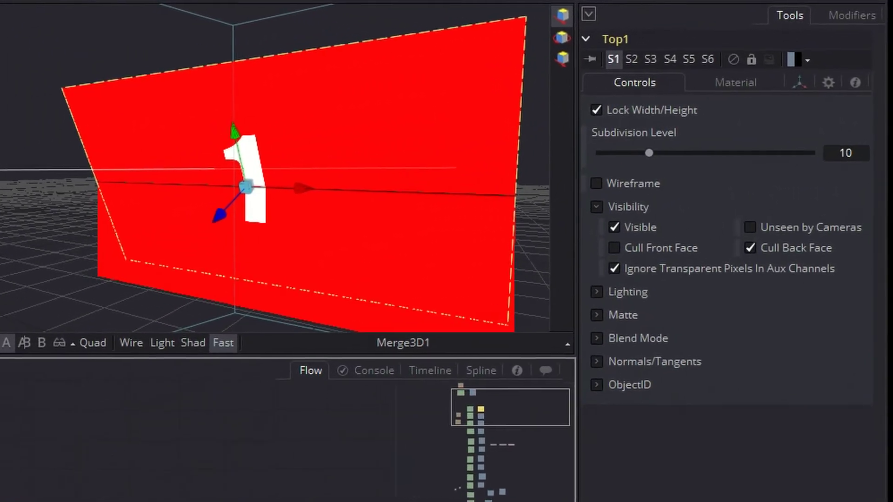
# Set Top1's X Rotation to 0, then inspect the Top2 and top3 transform settings
pyautogui.click(768, 80)
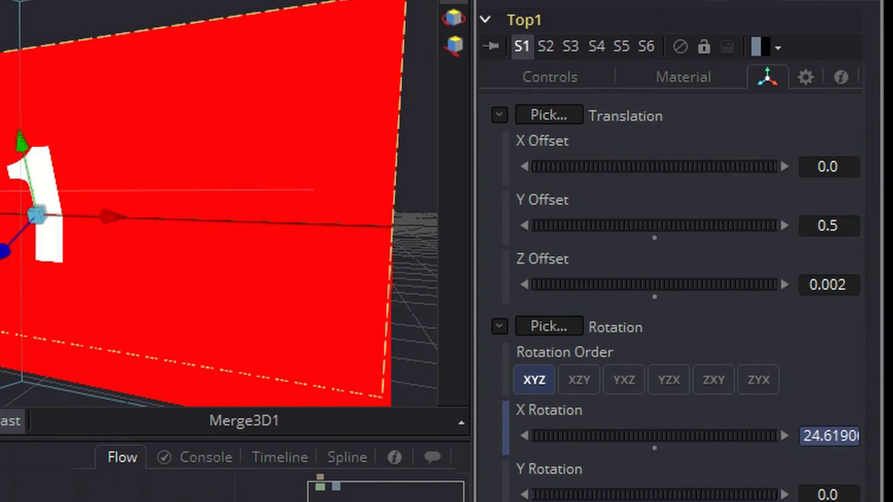
pyautogui.write('0')
pyautogui.press('Return')
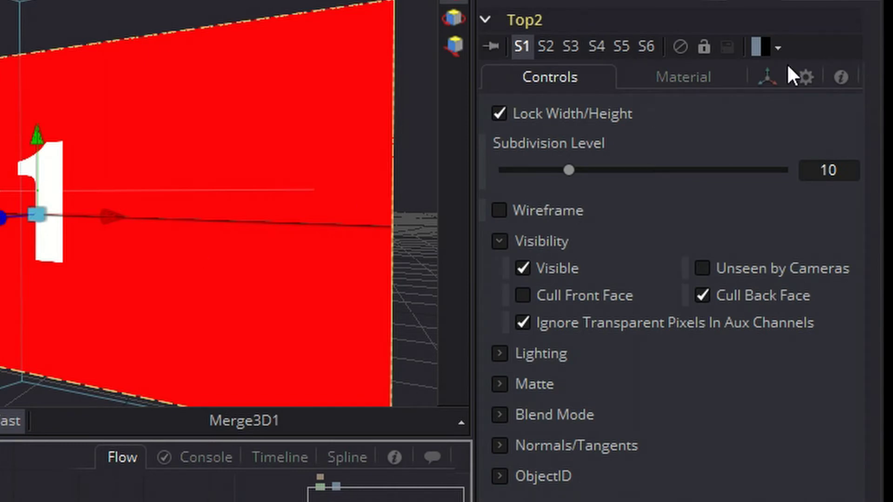
pyautogui.click(765, 68)
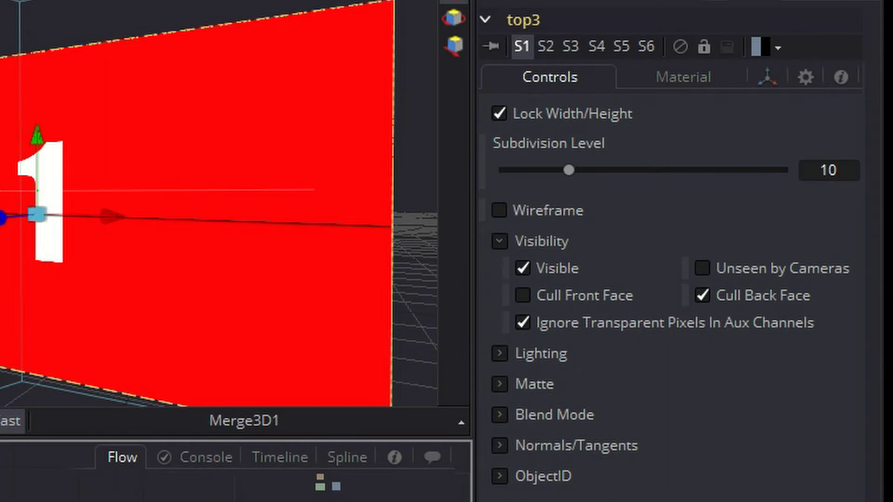
pyautogui.click(773, 73)
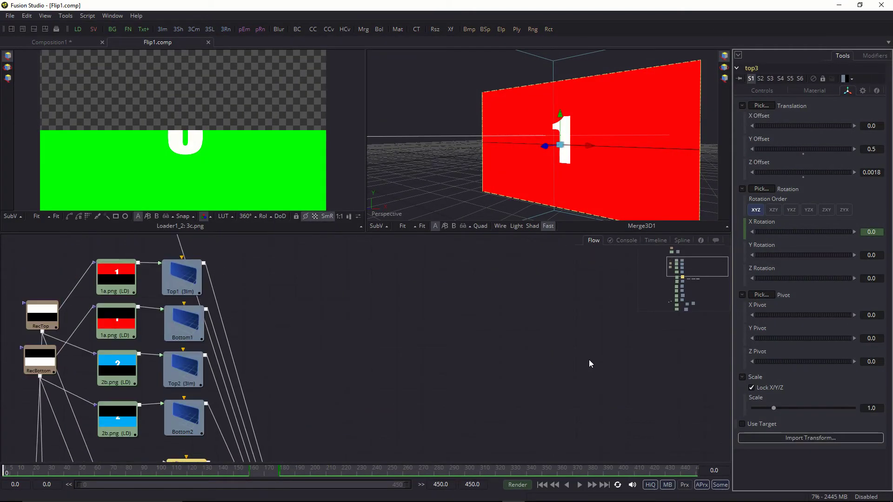
# Open Top1's X Rotation spline and zoom to fit its 0-to-180 curve
pyautogui.scroll(5, 589, 364)
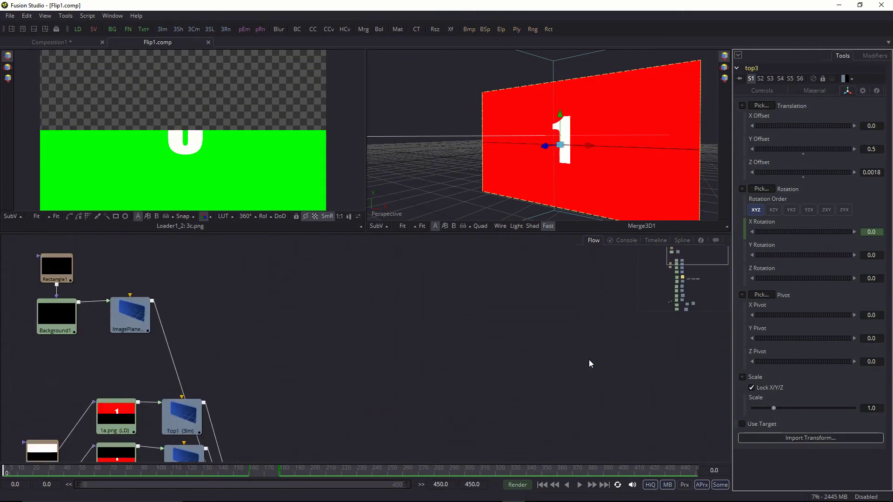
pyautogui.click(122, 424)
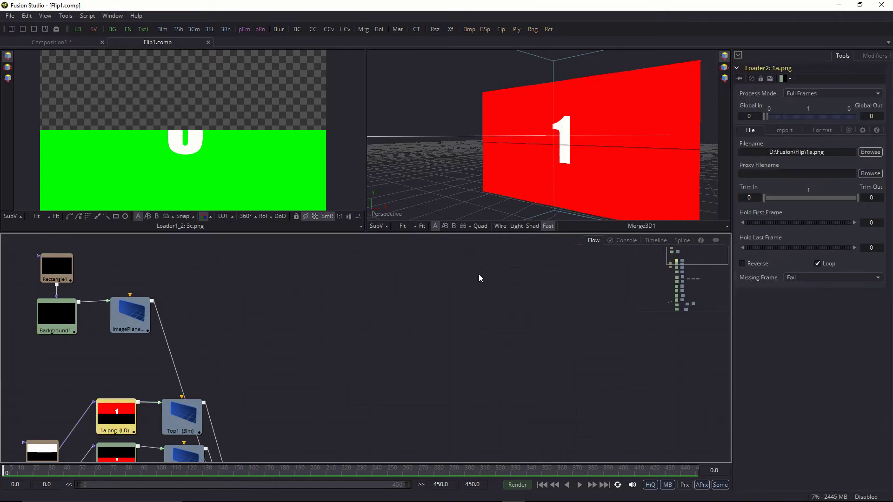
pyautogui.click(682, 241)
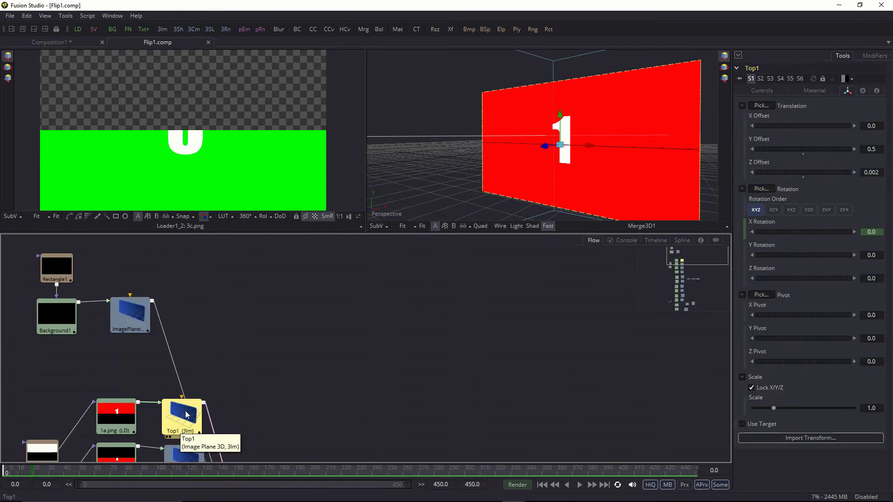
pyautogui.click(683, 241)
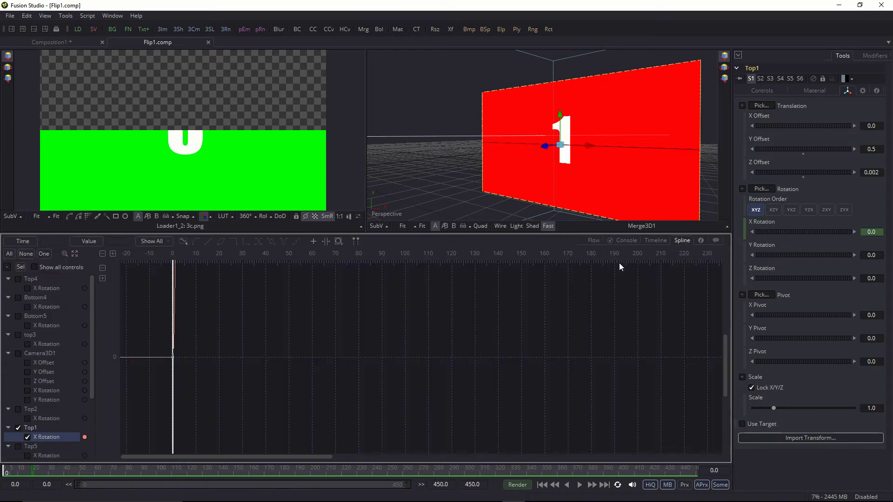
pyautogui.click(73, 254)
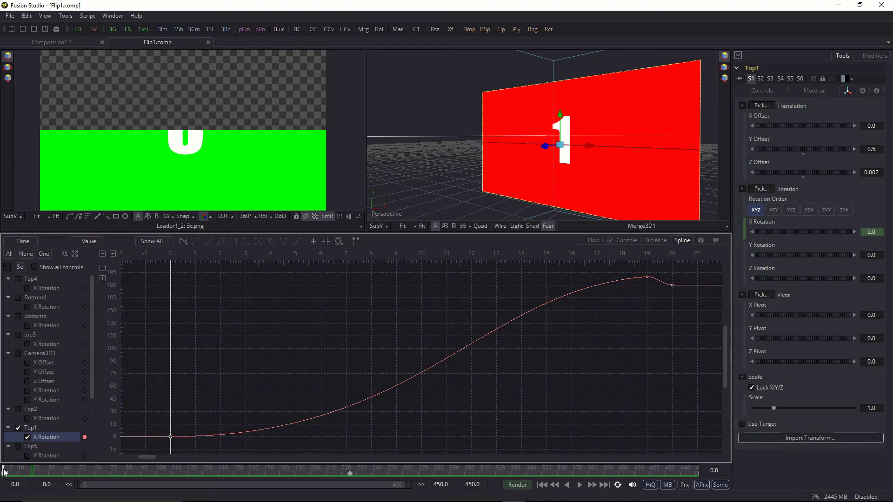
pyautogui.moveTo(4, 472); pyautogui.dragTo(14, 475)
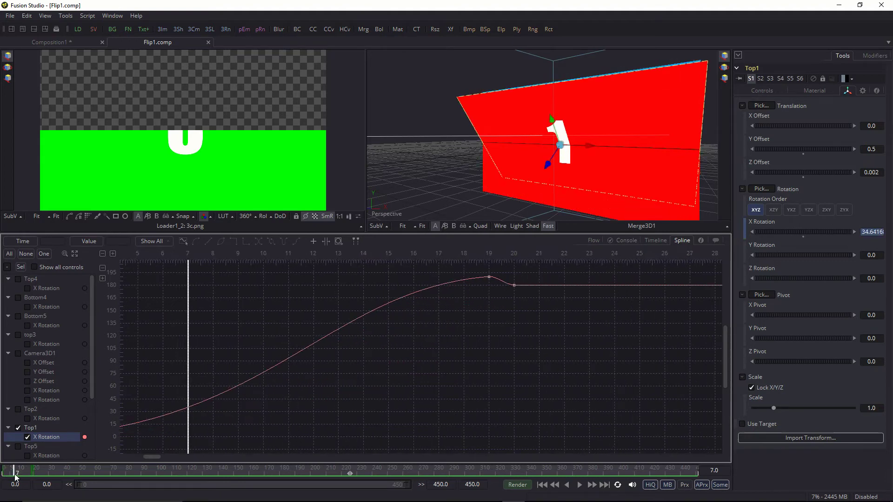
# Scrub to frame 20, watching the red 1 flip over to reveal the blue 2
pyautogui.moveTo(16, 477); pyautogui.dragTo(33, 484)
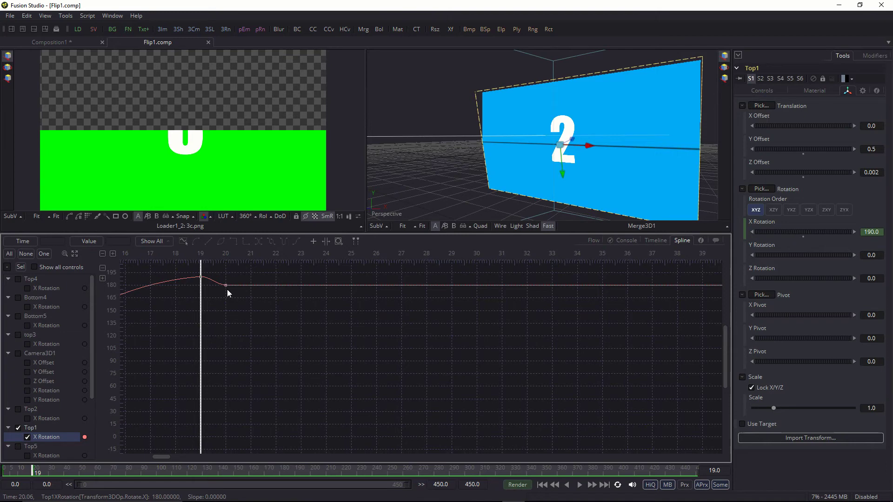
pyautogui.click(33, 473)
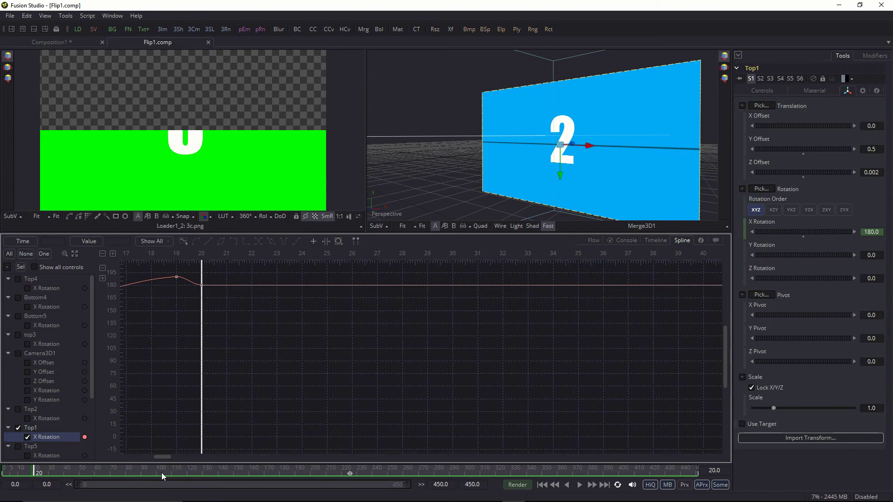
# At frame 20, select Top1's keyframes and add Top2's flat X Rotation curve to the graph
pyautogui.moveTo(161, 458); pyautogui.dragTo(146, 458)
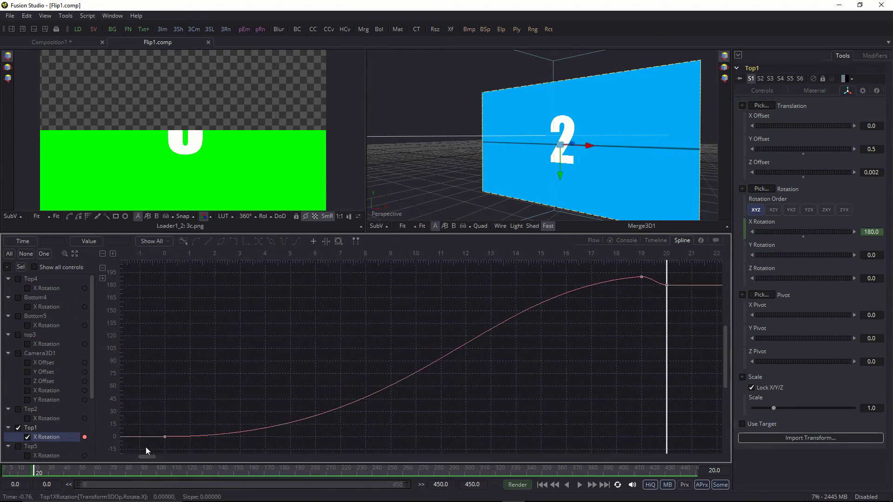
pyautogui.moveTo(146, 447); pyautogui.dragTo(679, 267)
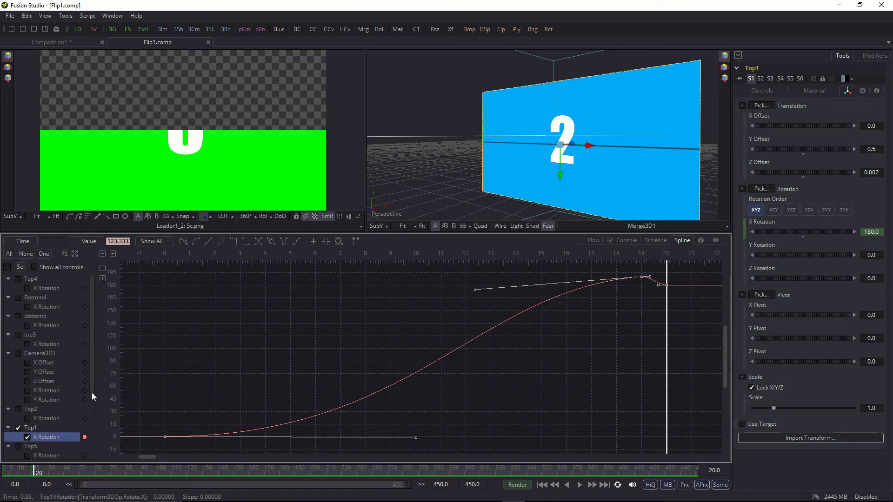
pyautogui.scroll(-1, 92, 396)
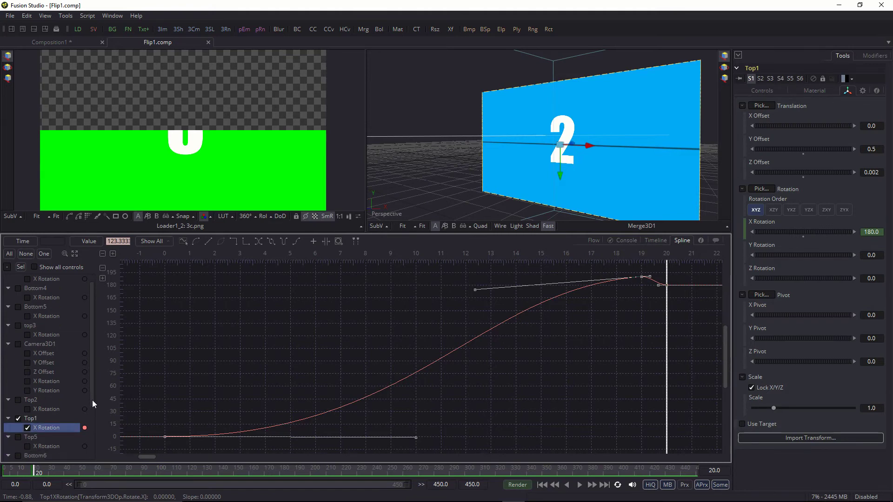
pyautogui.click(27, 410)
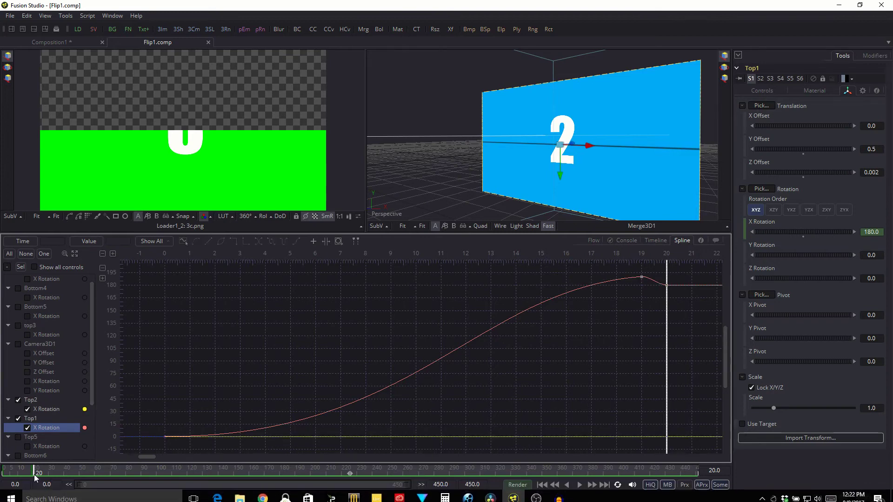
# Scrub the playhead past frame 20 to around frame 76
pyautogui.moveTo(35, 473); pyautogui.dragTo(105, 492)
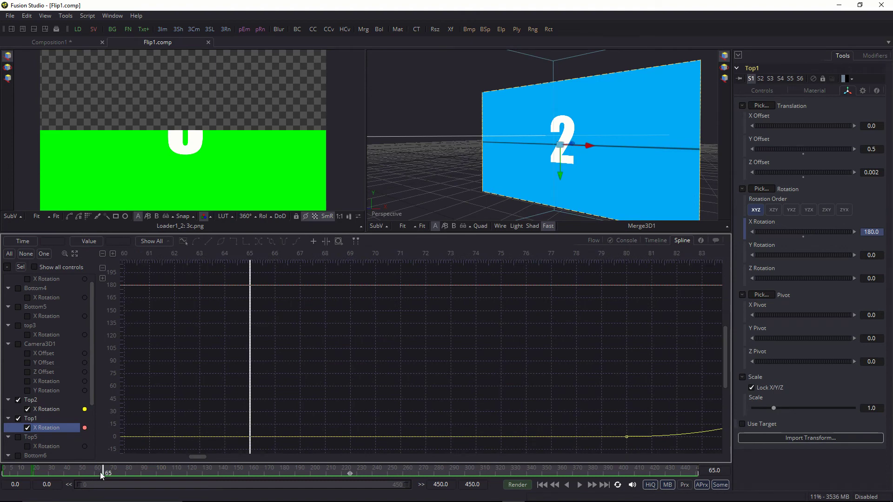
pyautogui.moveTo(101, 473); pyautogui.dragTo(130, 473)
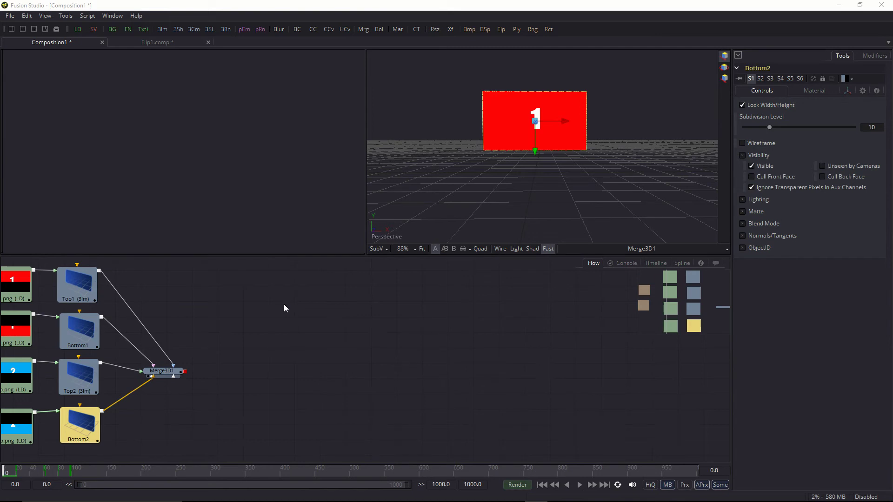
# Play Composition1's flip until the red 1 card turns over to the blue 2 around frame 27
pyautogui.click(4, 472)
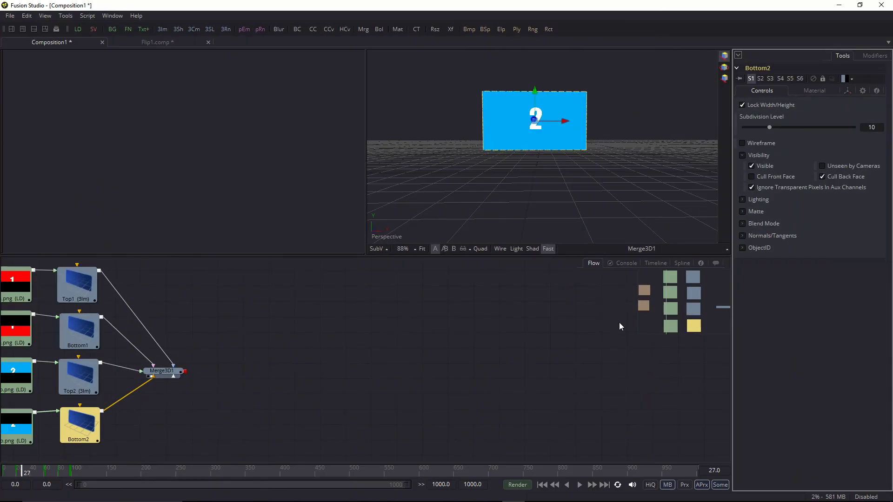
# In Flip1.comp, show Bottom2's X Rotation curve easing from -180 at frame 0 to 0 by frame 20
pyautogui.click(166, 41)
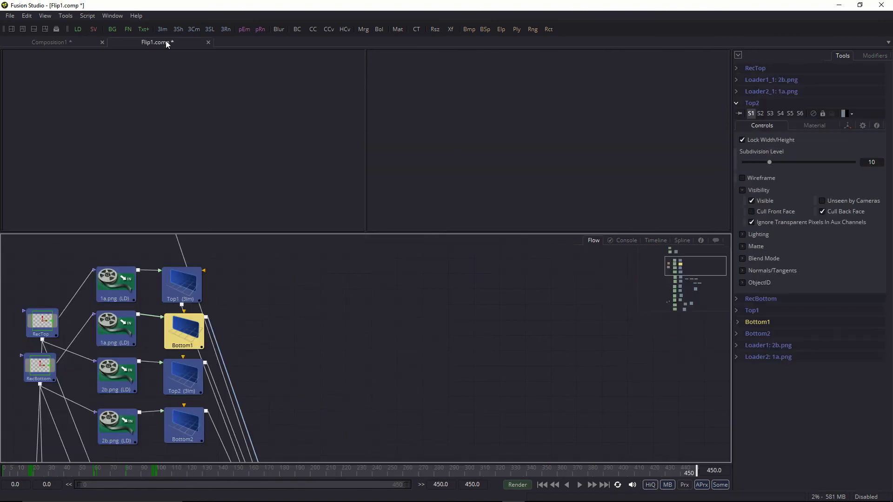
pyautogui.click(682, 240)
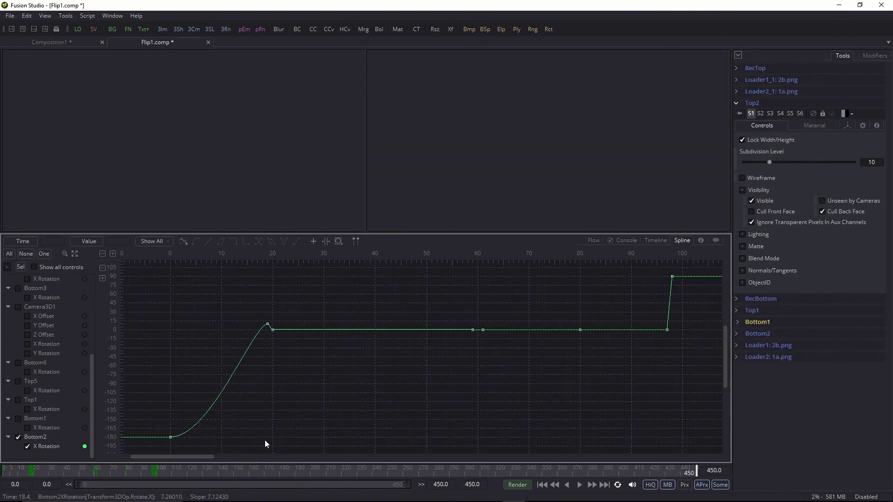
pyautogui.moveTo(209, 457); pyautogui.dragTo(201, 450)
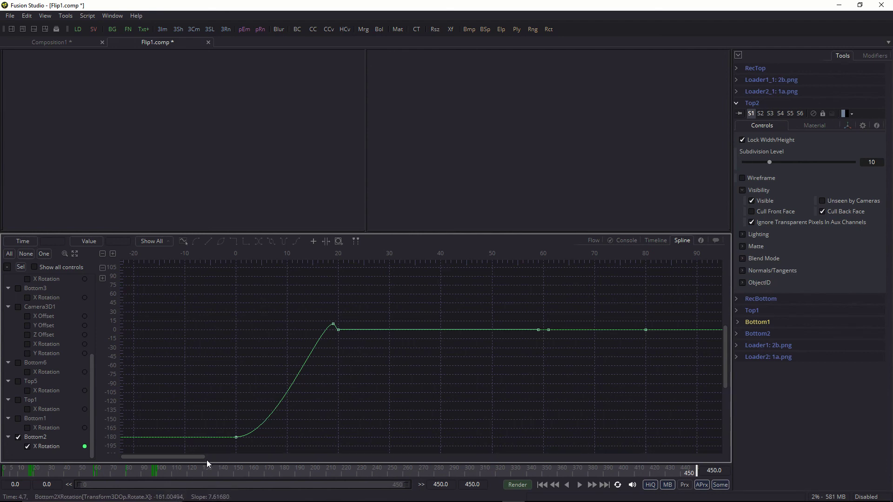
# Pan the spline graph to frames 40–150, where Bottom2's curve jumps to 90 near frame 97
pyautogui.moveTo(198, 460); pyautogui.dragTo(201, 460)
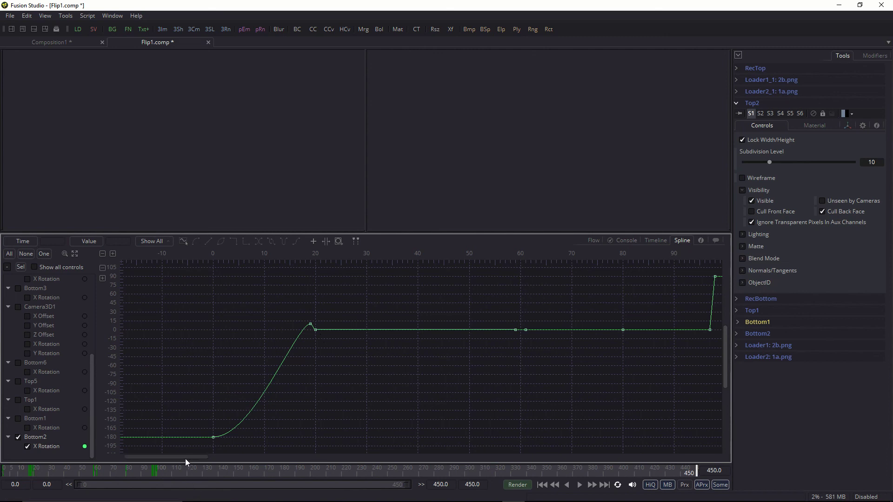
pyautogui.moveTo(185, 458); pyautogui.dragTo(223, 468)
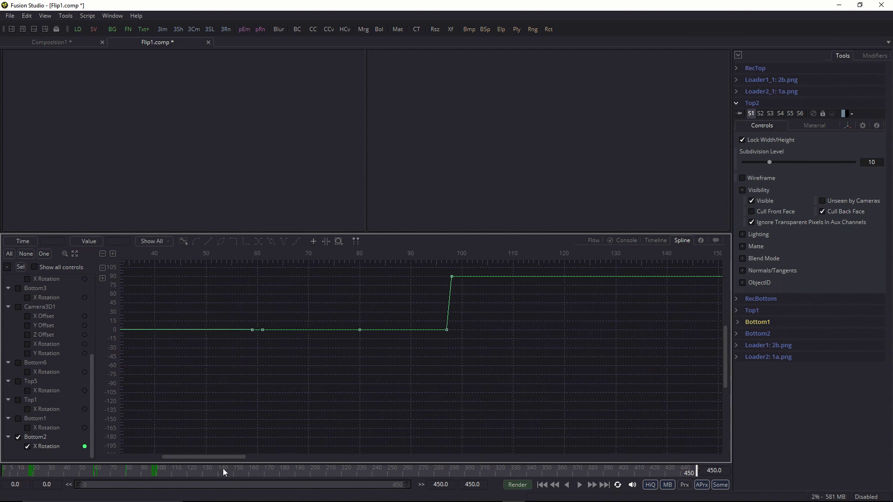